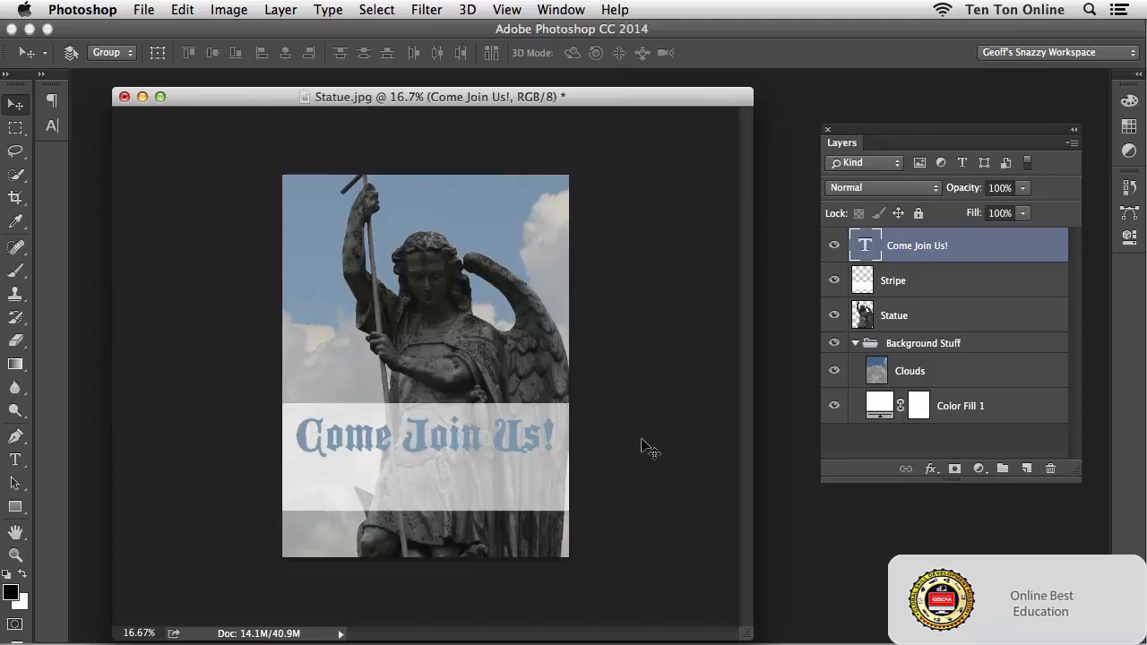
Step: Delete the "Come Join Us!" text layer and draw a paragraph text box spanning most of the white stripe
{"action": "left_click_drag", "start_coordinate": [945, 255], "coordinate": [1048, 467]}
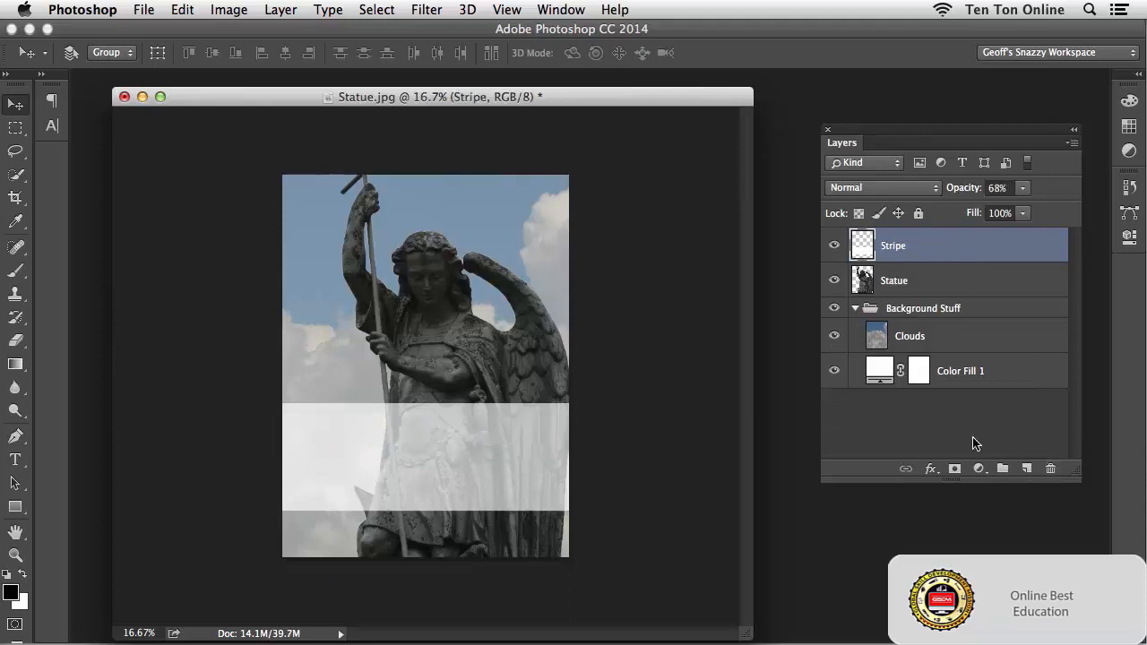
{"action": "key", "text": "t"}
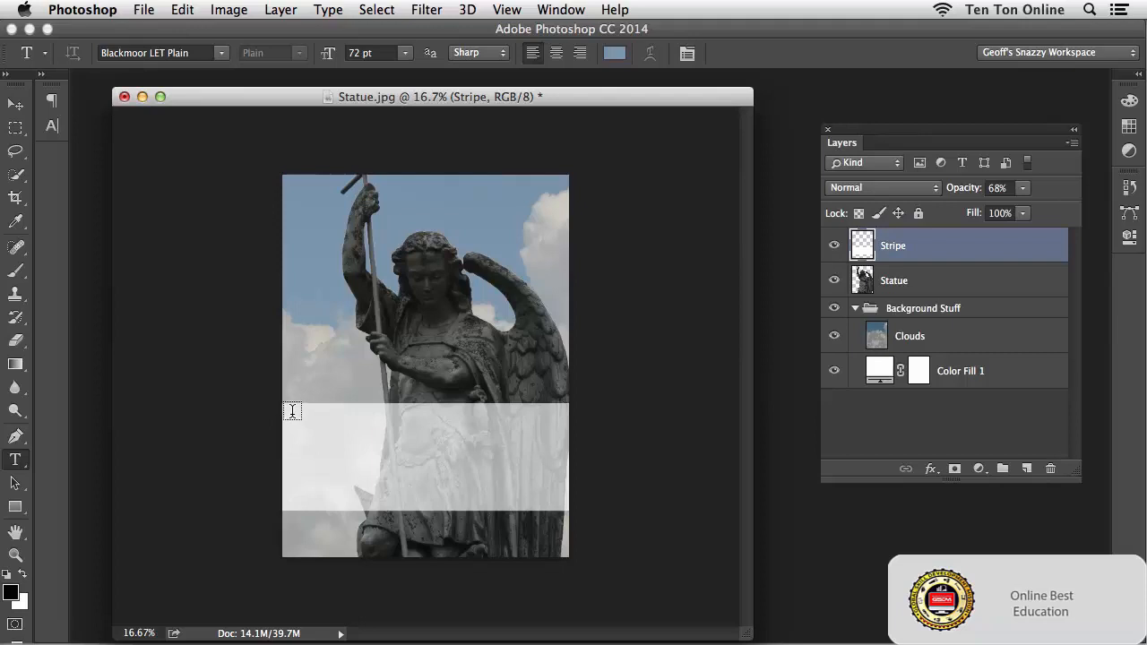
{"action": "left_click_drag", "start_coordinate": [294, 416], "coordinate": [557, 495]}
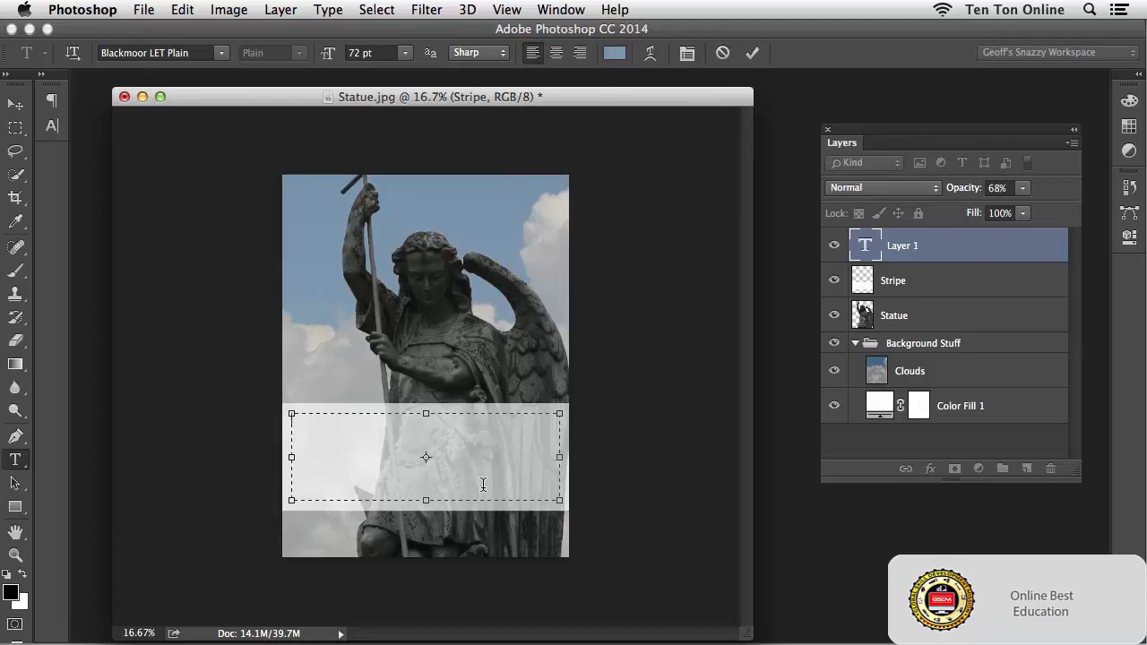
Step: Enter three lines in the text box: "Come Join Us!", "Monday, Sept 1, 2014" and the contact phone number
{"action": "type", "text": "Rome Italy "}
{"action": "type", "text": "Us!"}
{"action": "left_click_drag", "start_coordinate": [298, 420], "coordinate": [340, 420]}
{"action": "left_click", "coordinate": [336, 420]}
{"action": "type", "text": "Monday, Sept 1, 2014"}
{"action": "key", "text": "Return"}
{"action": "type", "text": "11"}
{"action": "type", "text": "6"}
{"action": "type", "text": " S55 00"}
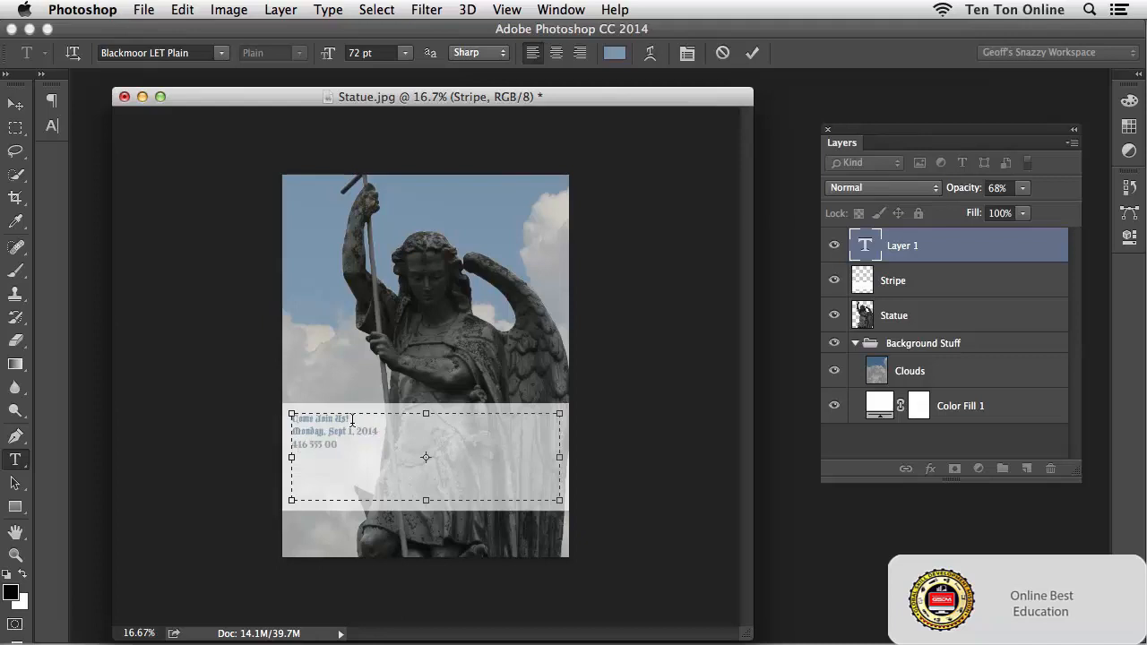
{"action": "type", "text": "01"}
Step: Set the font size of all three lines in the text box to 130 pt
{"action": "left_click_drag", "start_coordinate": [351, 445], "coordinate": [291, 415]}
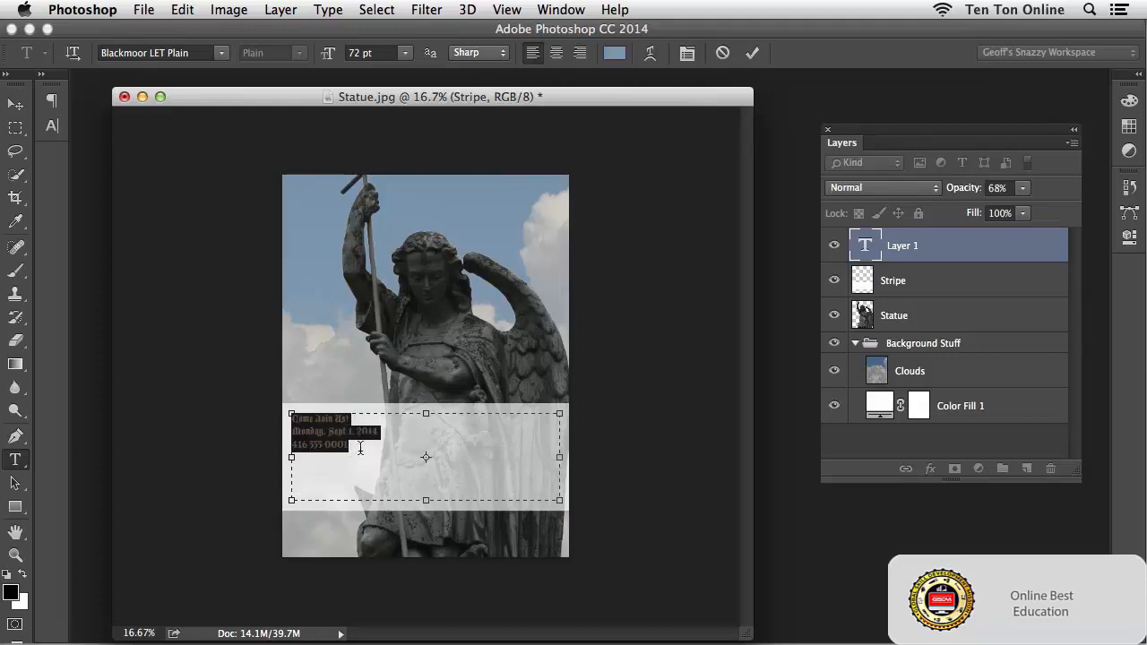
{"action": "left_click", "coordinate": [380, 54]}
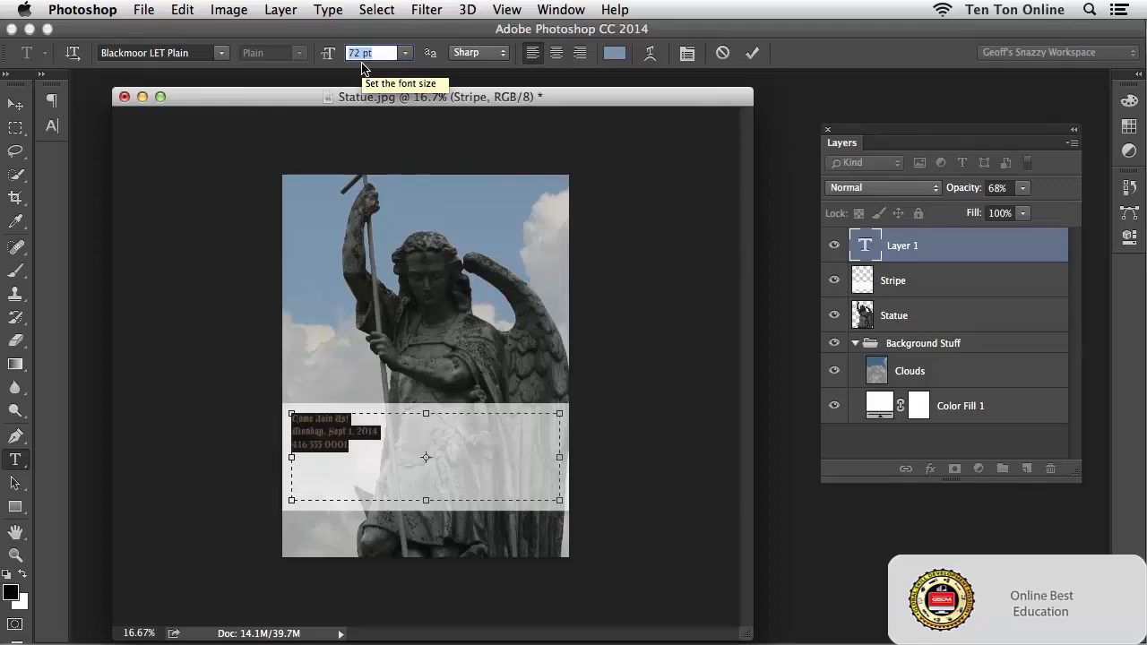
{"action": "type", "text": "130"}
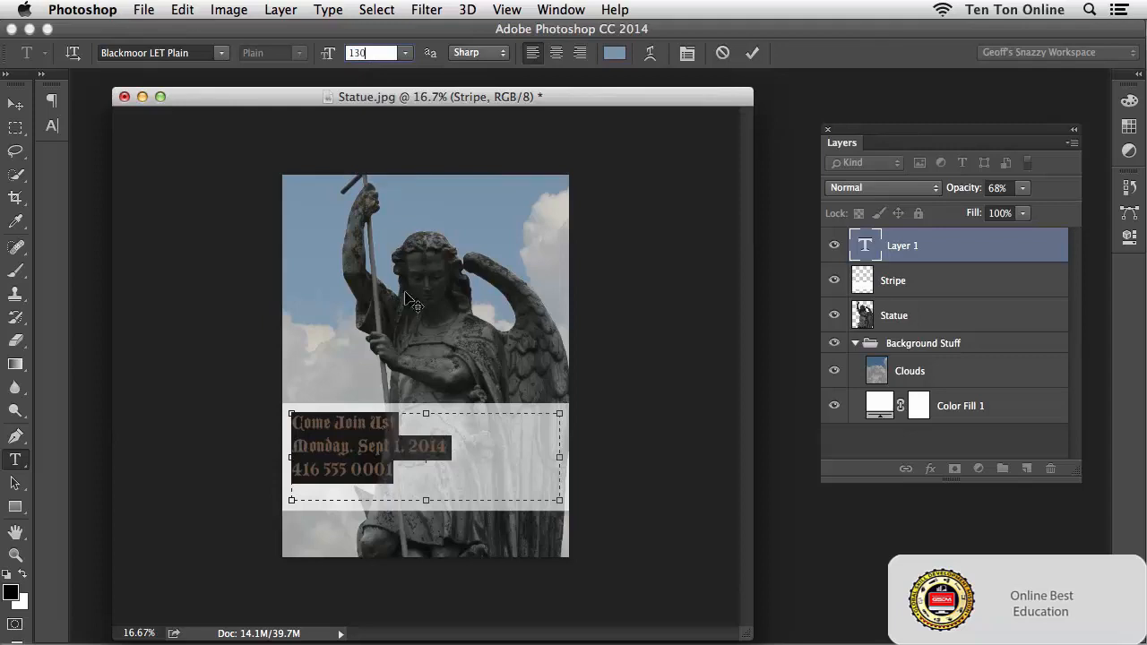
{"action": "double_click", "coordinate": [357, 53]}
{"action": "left_click", "coordinate": [301, 422]}
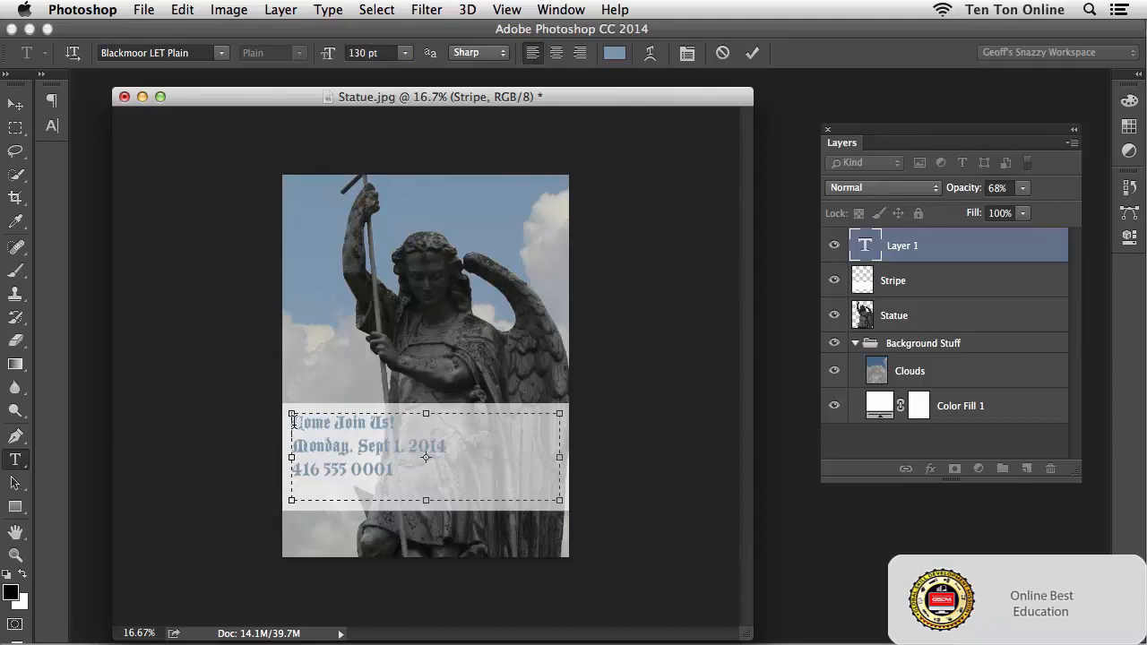
Step: Set the font size of the "Come Join Us!" line to 160 pt
{"action": "left_click_drag", "start_coordinate": [292, 422], "coordinate": [398, 422]}
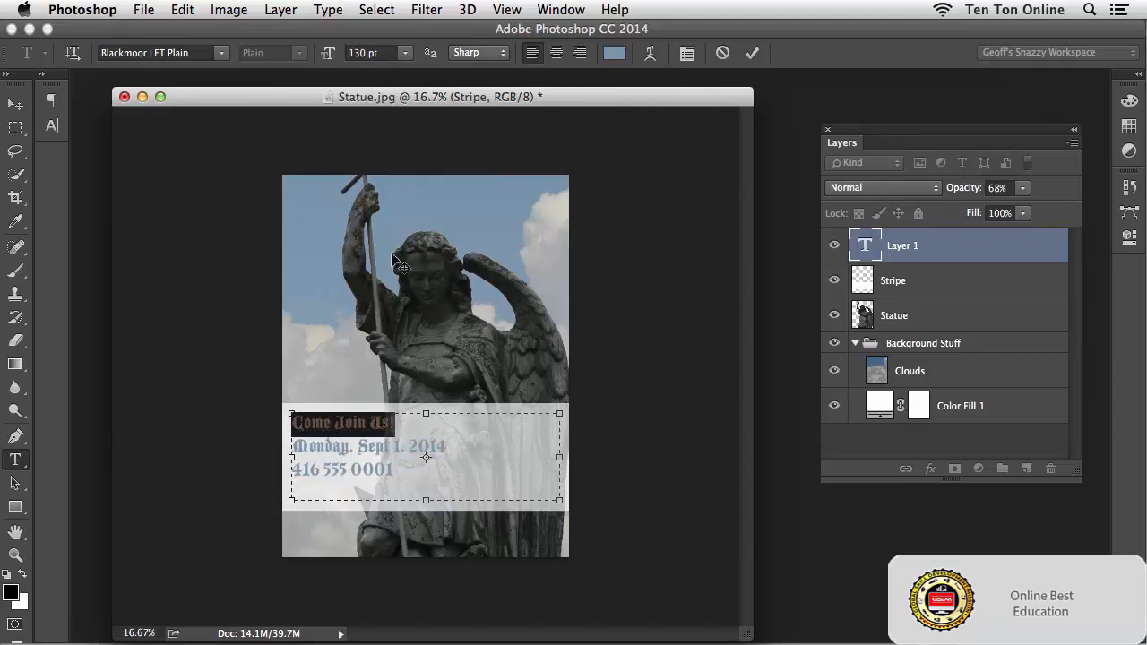
{"action": "left_click", "coordinate": [354, 55]}
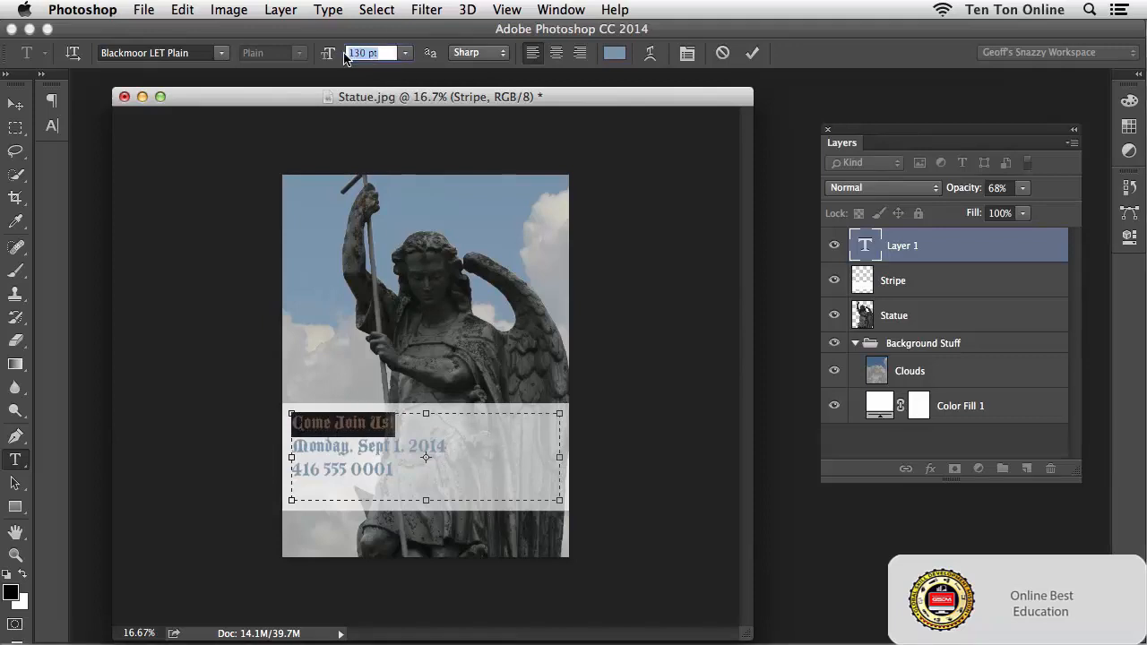
{"action": "type", "text": "160"}
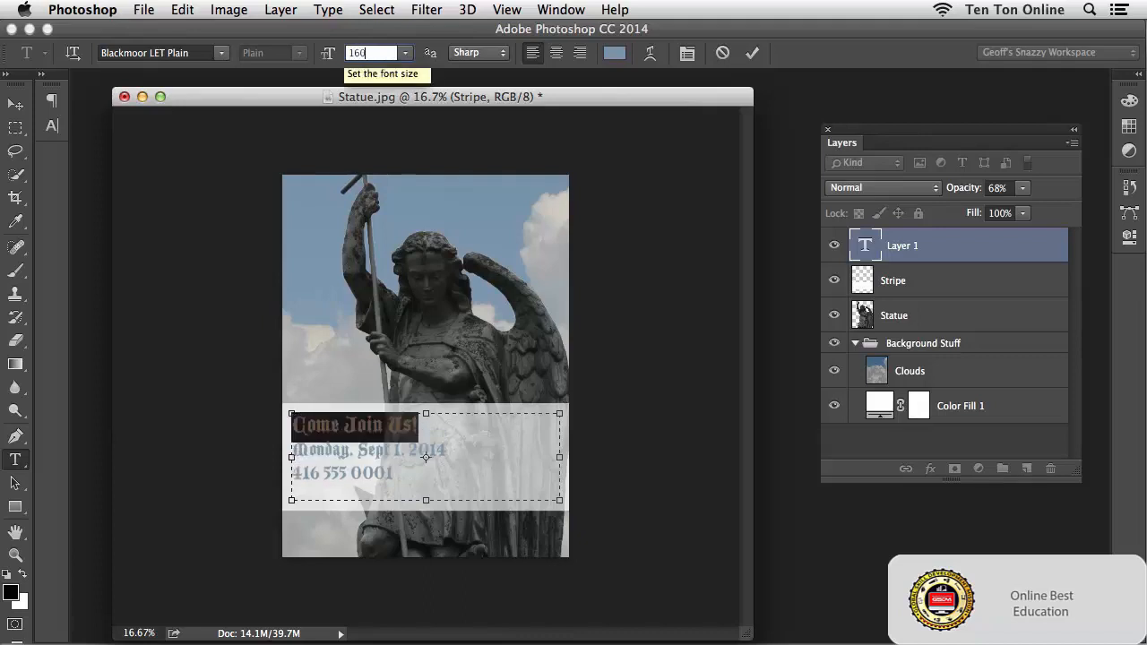
{"action": "left_click", "coordinate": [342, 448]}
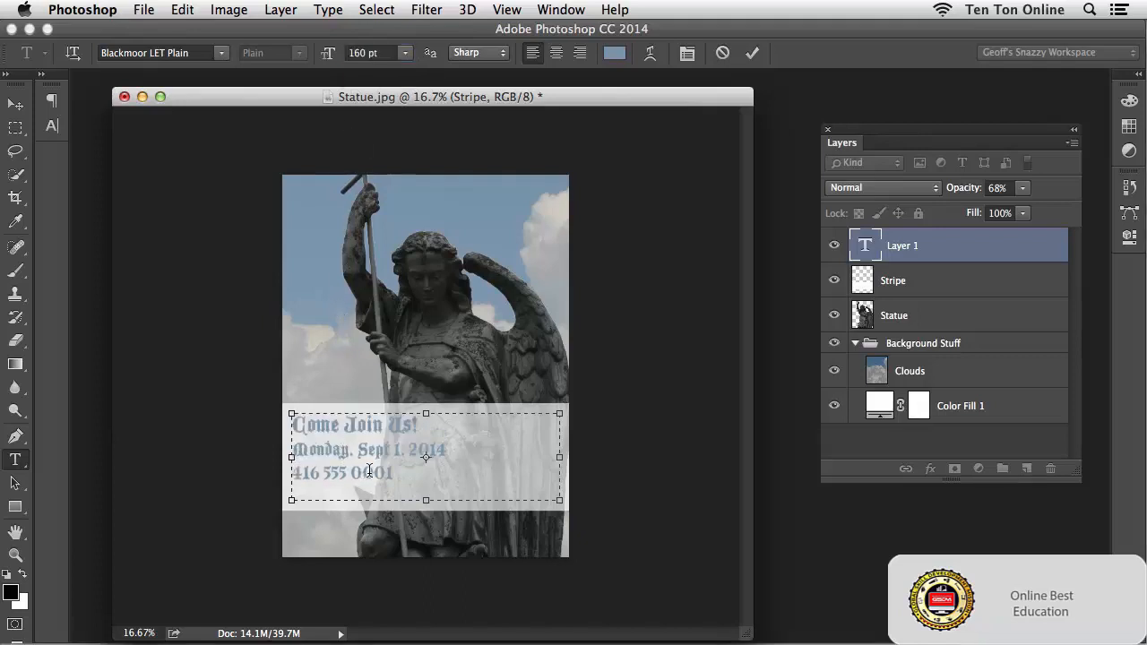
Step: Select all three lines and try center and right paragraph alignment, settling on center
{"action": "left_click_drag", "start_coordinate": [394, 472], "coordinate": [318, 448]}
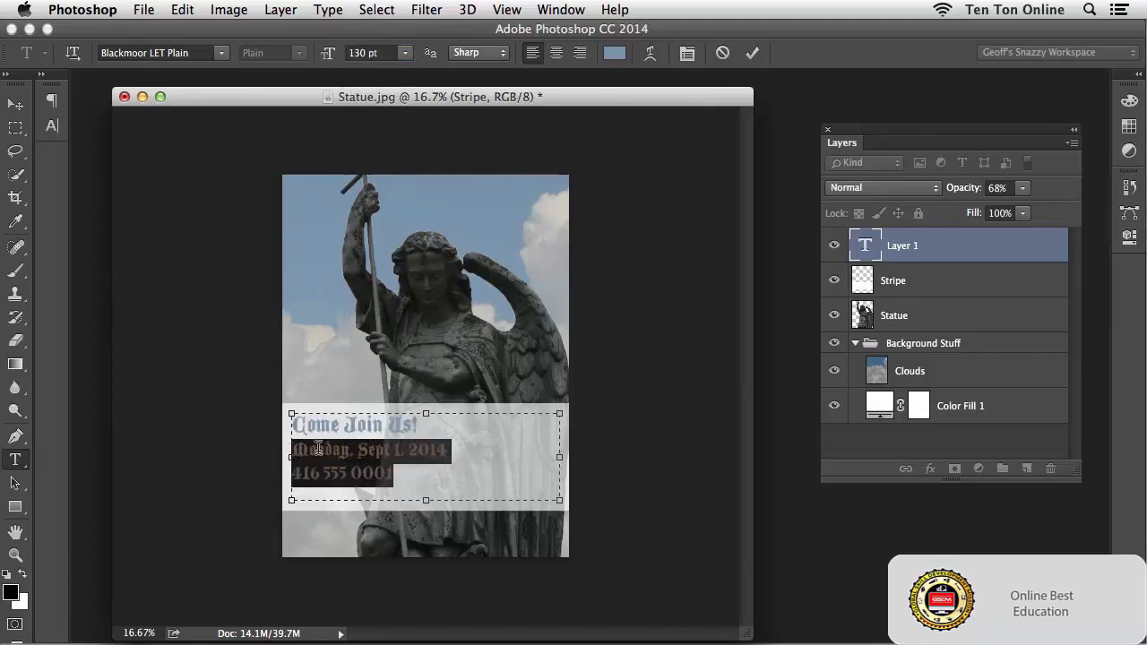
{"action": "left_click", "coordinate": [318, 448]}
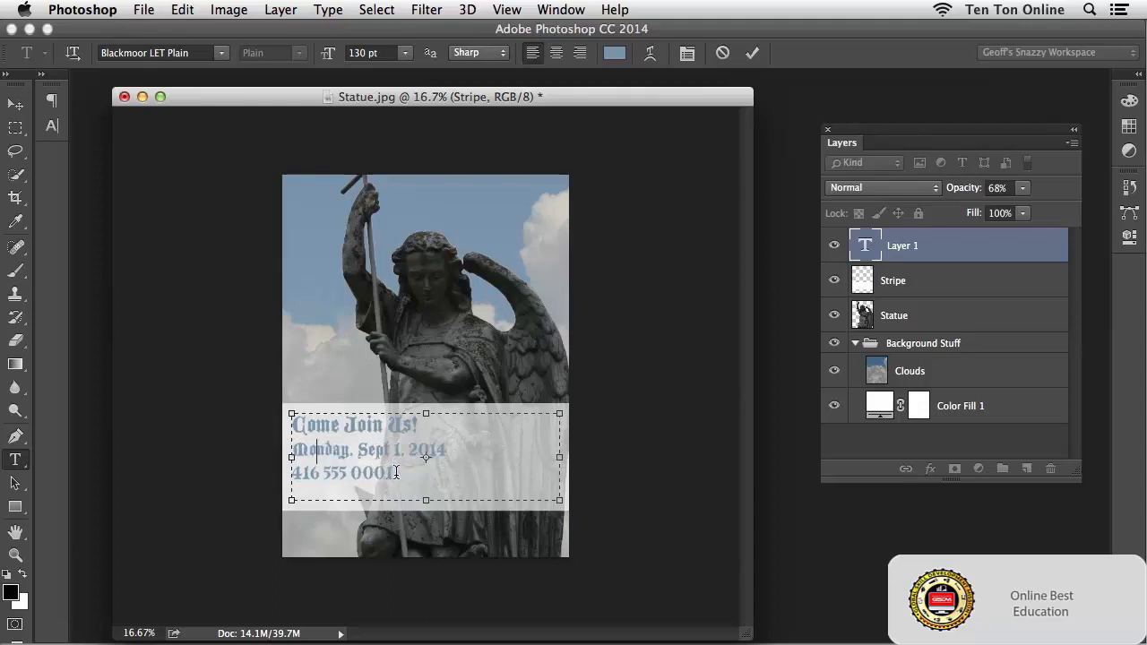
{"action": "left_click_drag", "start_coordinate": [394, 473], "coordinate": [293, 420]}
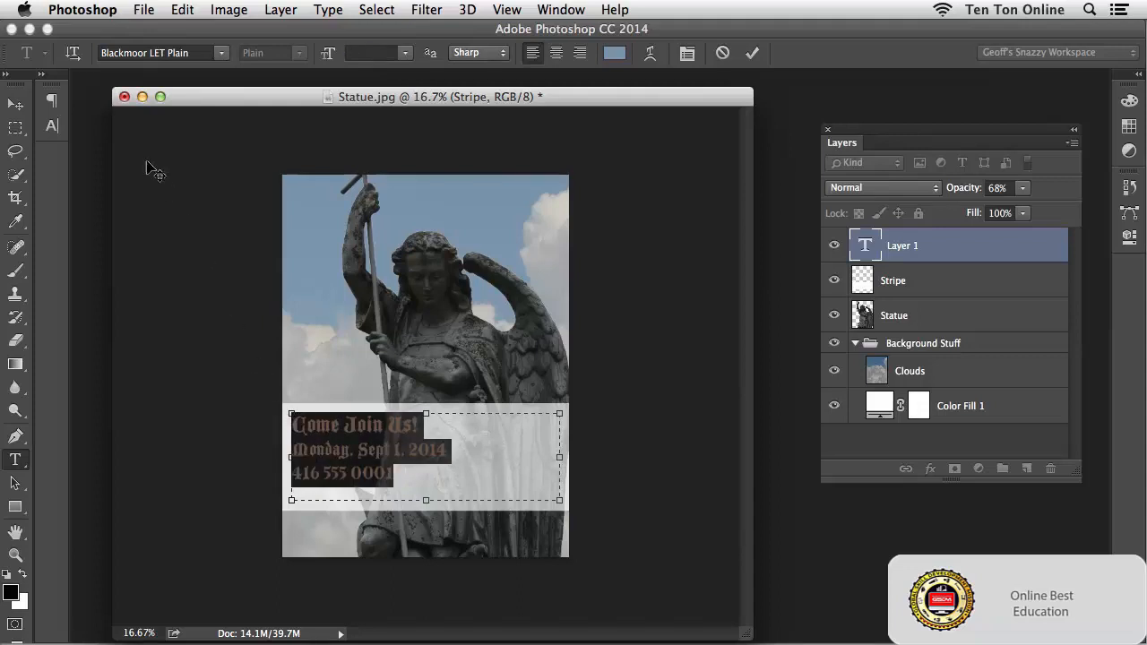
{"action": "left_click", "coordinate": [54, 128]}
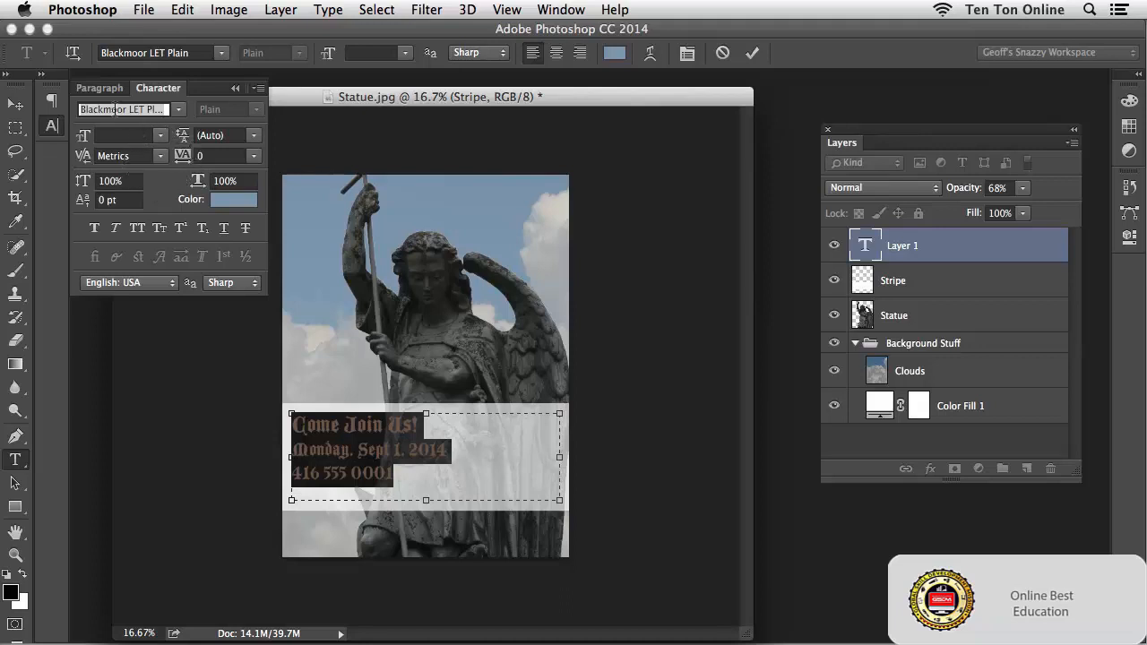
{"action": "left_click", "coordinate": [100, 88]}
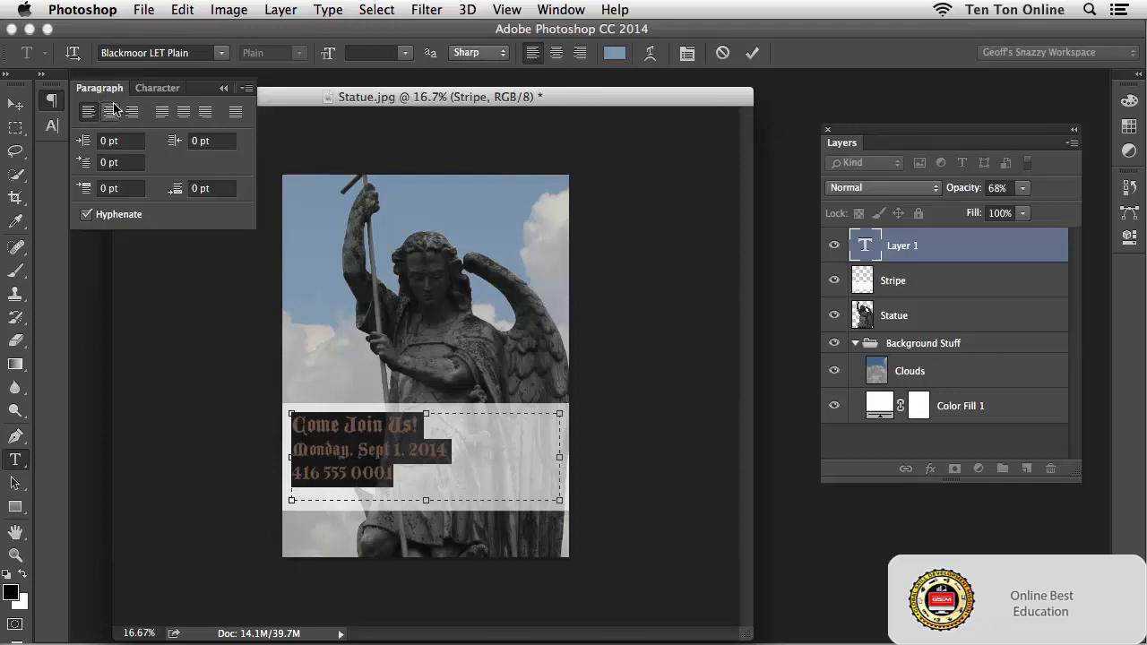
{"action": "left_click", "coordinate": [110, 114]}
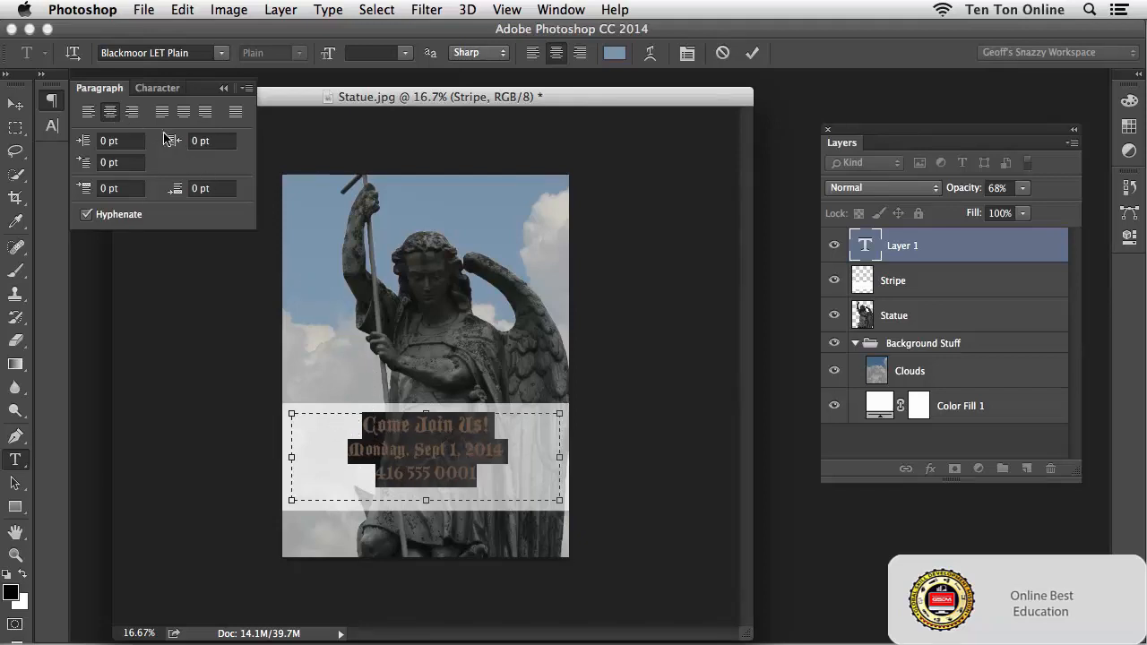
{"action": "left_click", "coordinate": [132, 112]}
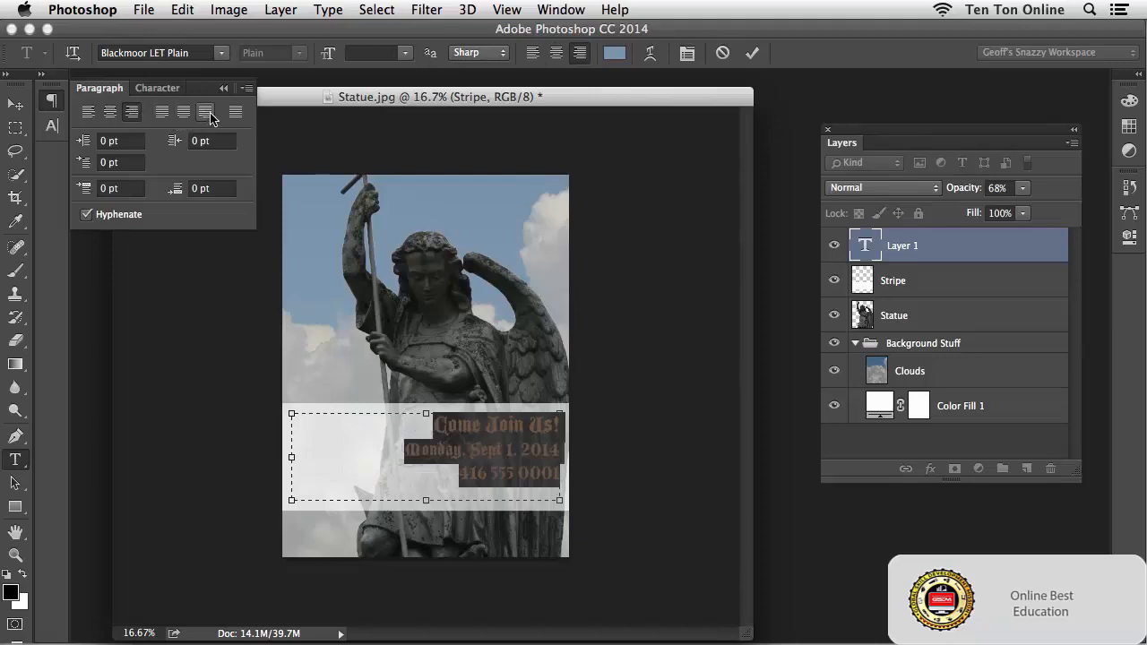
{"action": "left_click", "coordinate": [114, 116]}
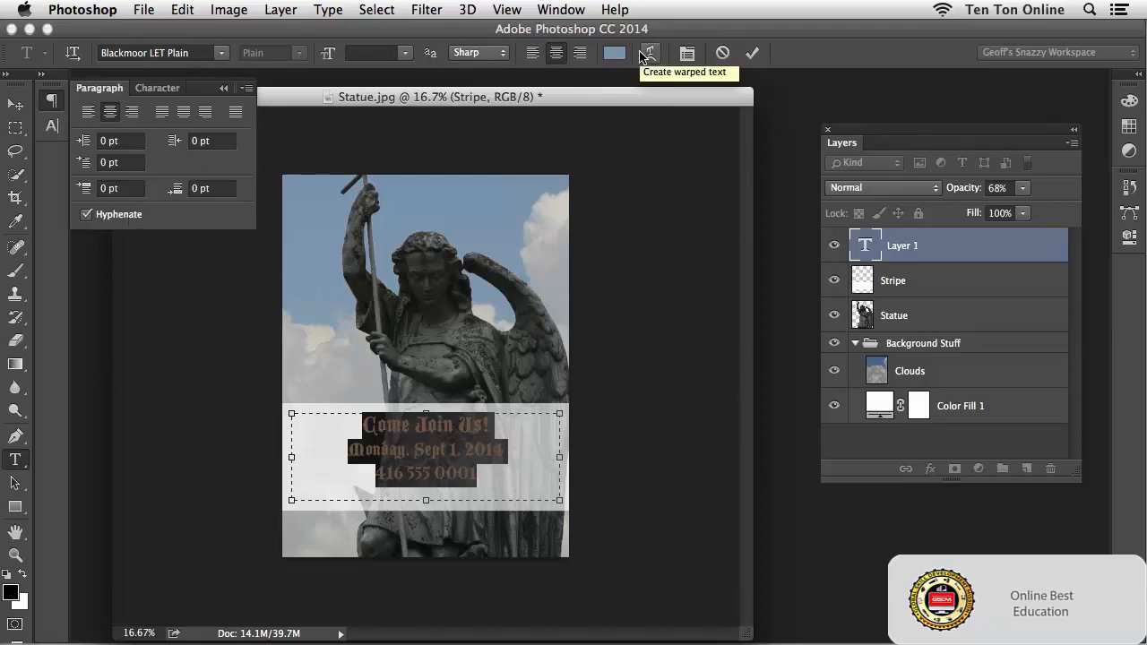
{"action": "left_click", "coordinate": [159, 93]}
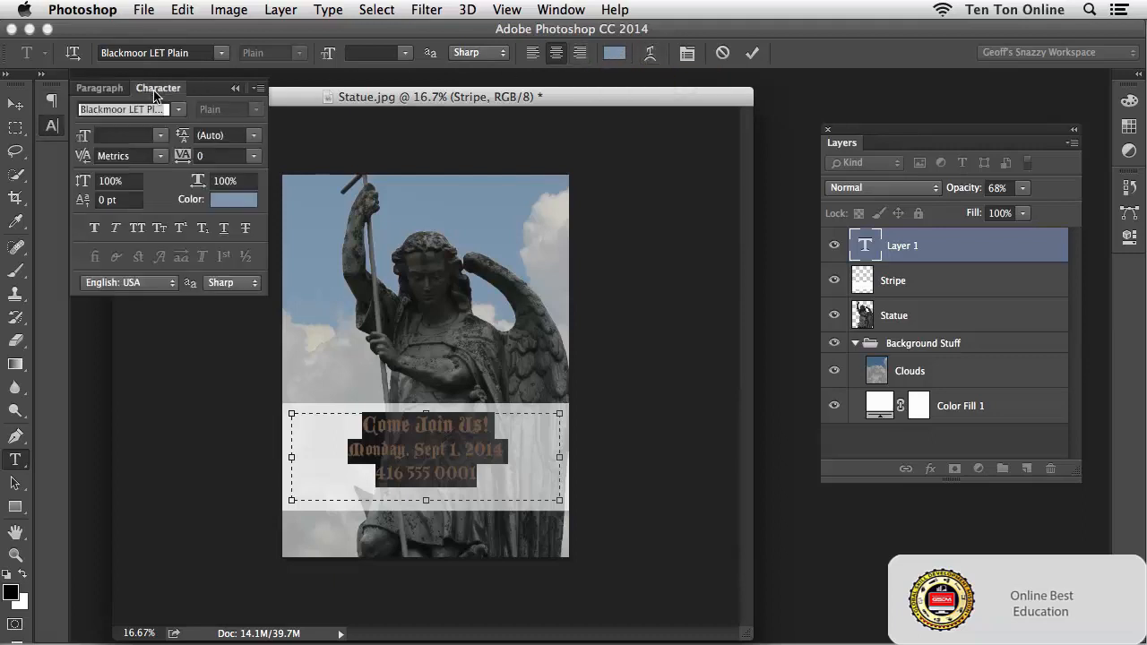
{"action": "left_click", "coordinate": [104, 89]}
{"action": "left_click", "coordinate": [155, 92]}
{"action": "left_click", "coordinate": [109, 89]}
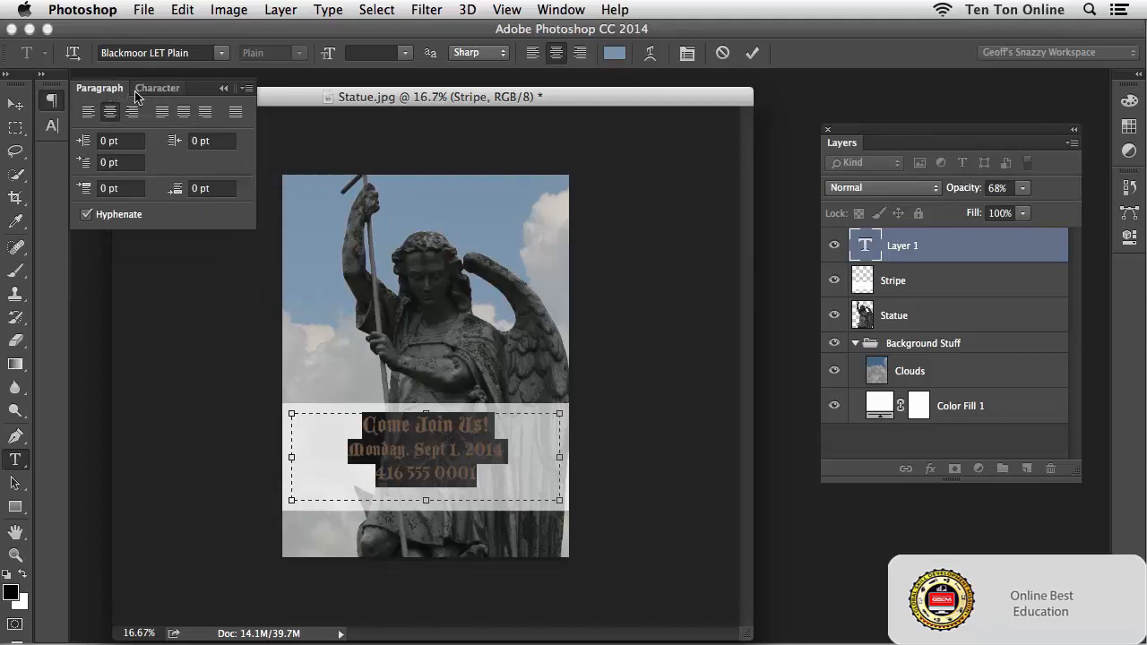
{"action": "left_click", "coordinate": [161, 90]}
{"action": "left_click", "coordinate": [111, 89]}
{"action": "left_click", "coordinate": [148, 94]}
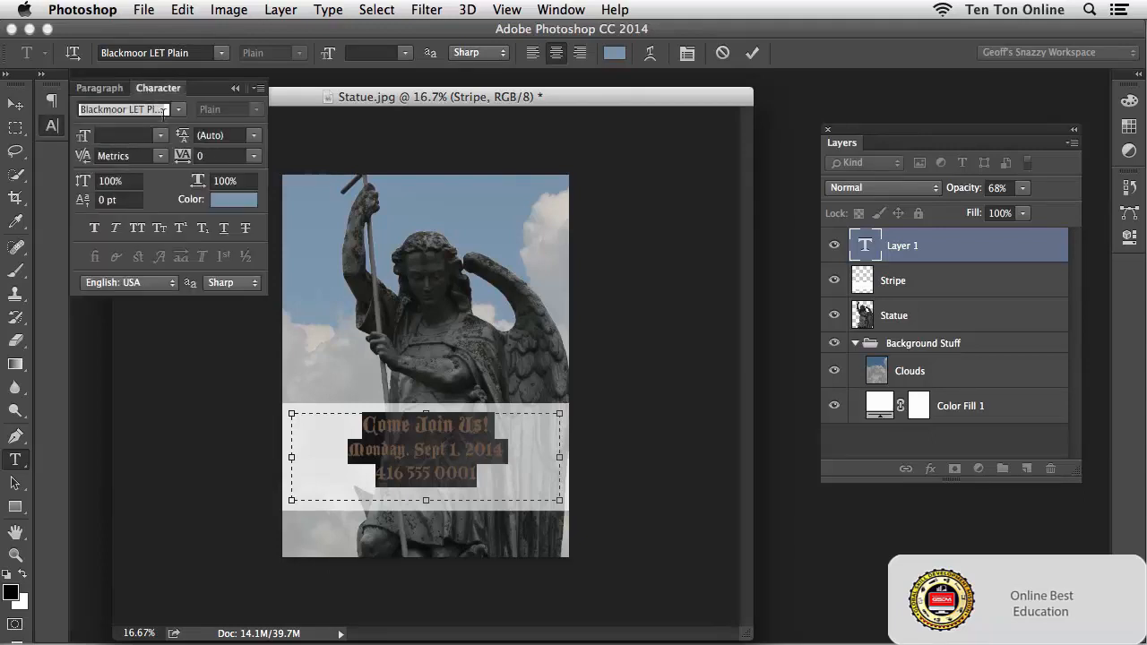
Step: Narrow the text box closely around the three lines and widen it back to nearly the stripe's full width
{"action": "left_click", "coordinate": [372, 419]}
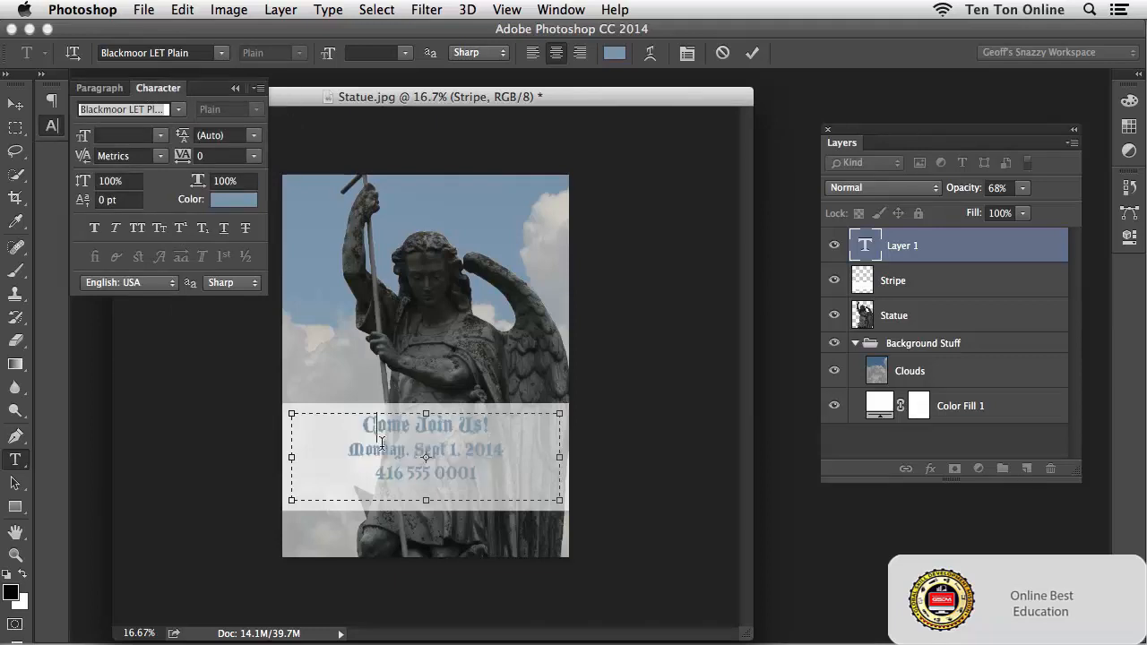
{"action": "left_click_drag", "start_coordinate": [363, 422], "coordinate": [488, 467]}
{"action": "left_click", "coordinate": [470, 455]}
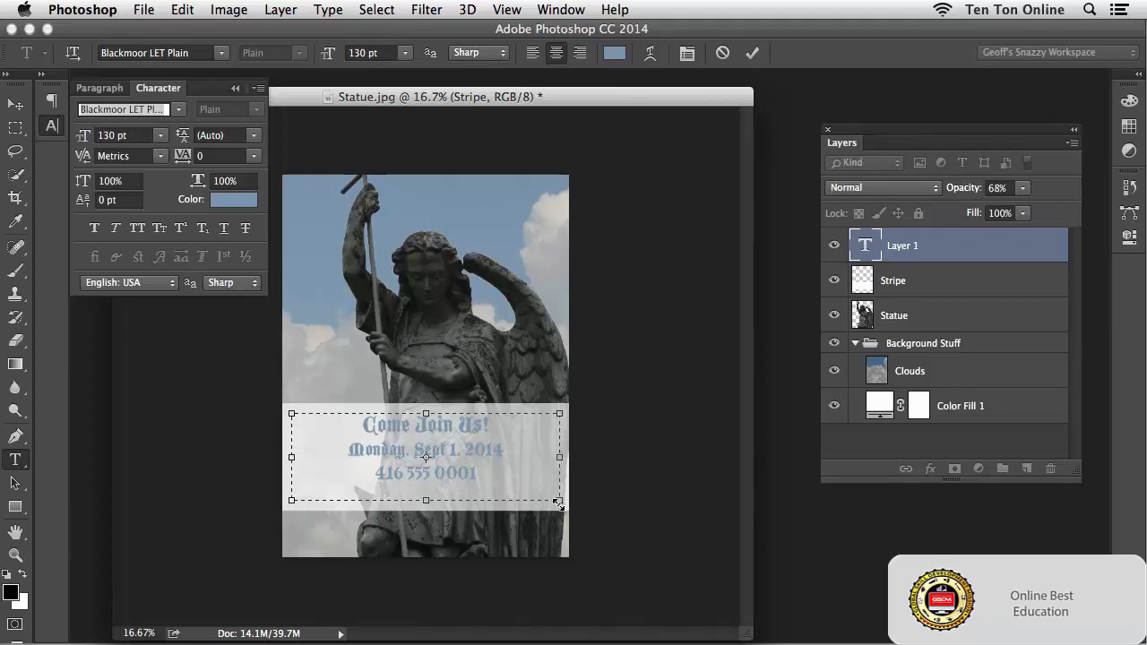
{"action": "left_click_drag", "start_coordinate": [559, 456], "coordinate": [455, 457]}
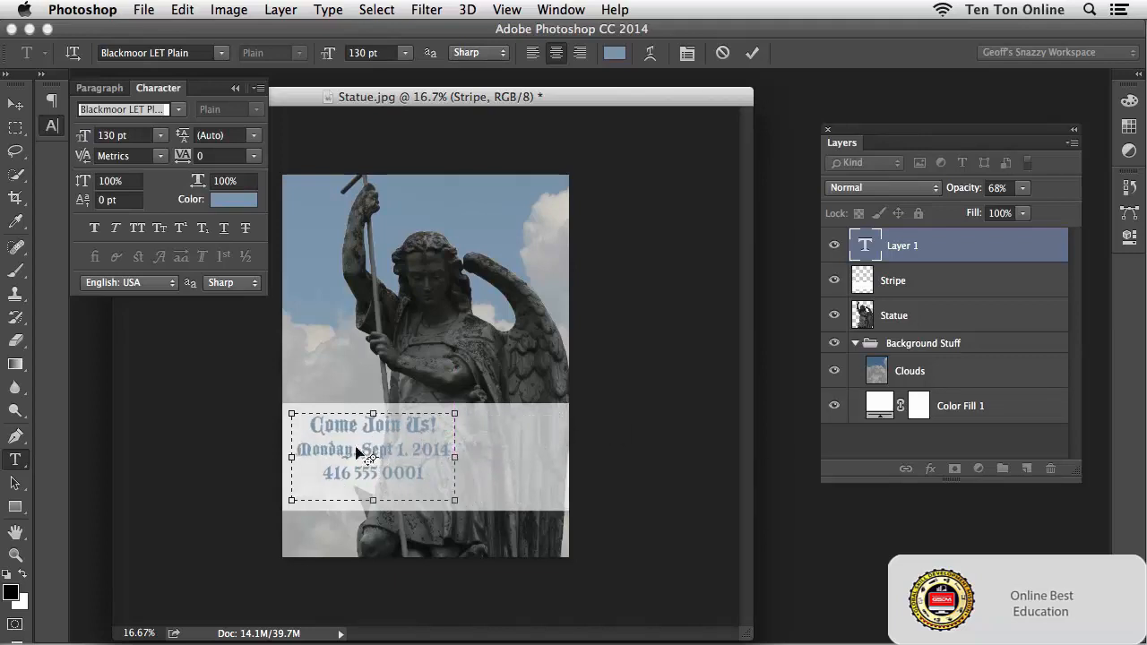
{"action": "left_click_drag", "start_coordinate": [311, 419], "coordinate": [430, 476]}
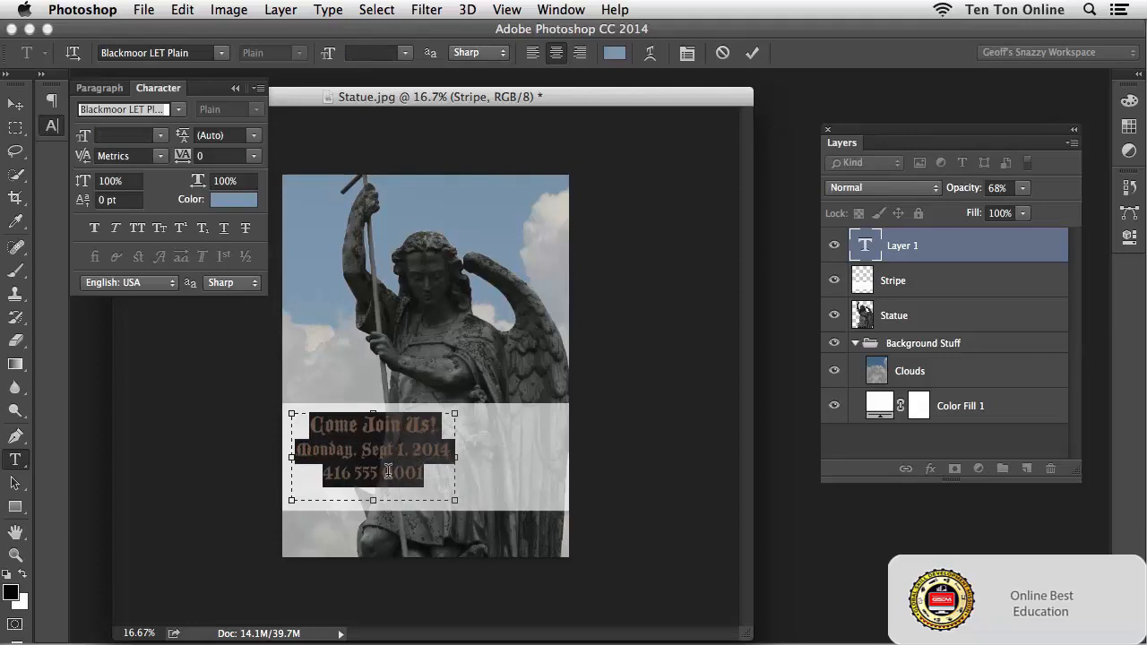
{"action": "left_click_drag", "start_coordinate": [455, 458], "coordinate": [558, 458]}
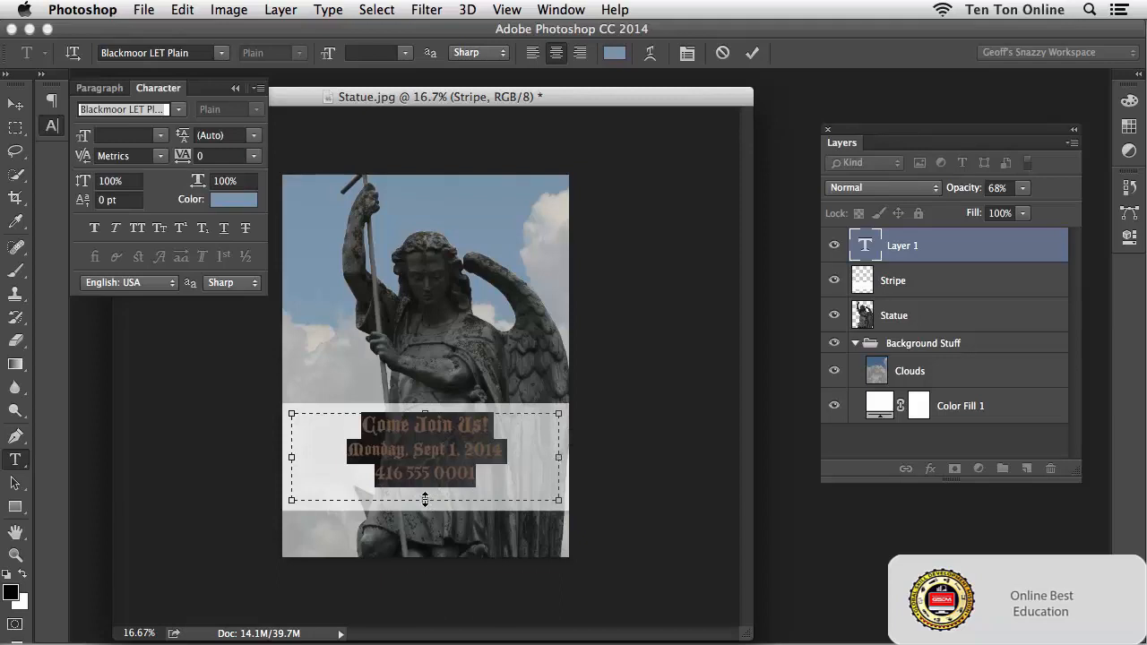
Step: Adjust the text box's height slightly, commit the text and nudge its layer upward within the stripe
{"action": "left_click_drag", "start_coordinate": [425, 499], "coordinate": [425, 491]}
{"action": "left_click", "coordinate": [16, 104]}
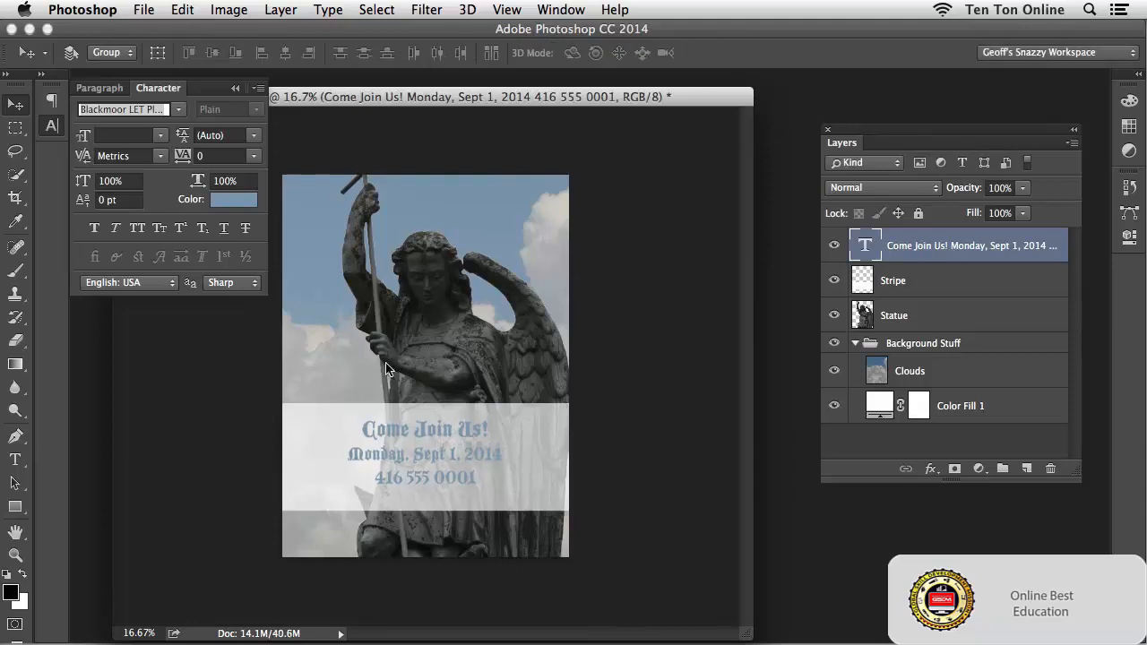
{"action": "key", "text": "shift+Up"}
{"action": "key", "text": "shift+Up"}
{"action": "key", "text": "shift+Up"}
{"action": "key", "text": "shift+Up"}
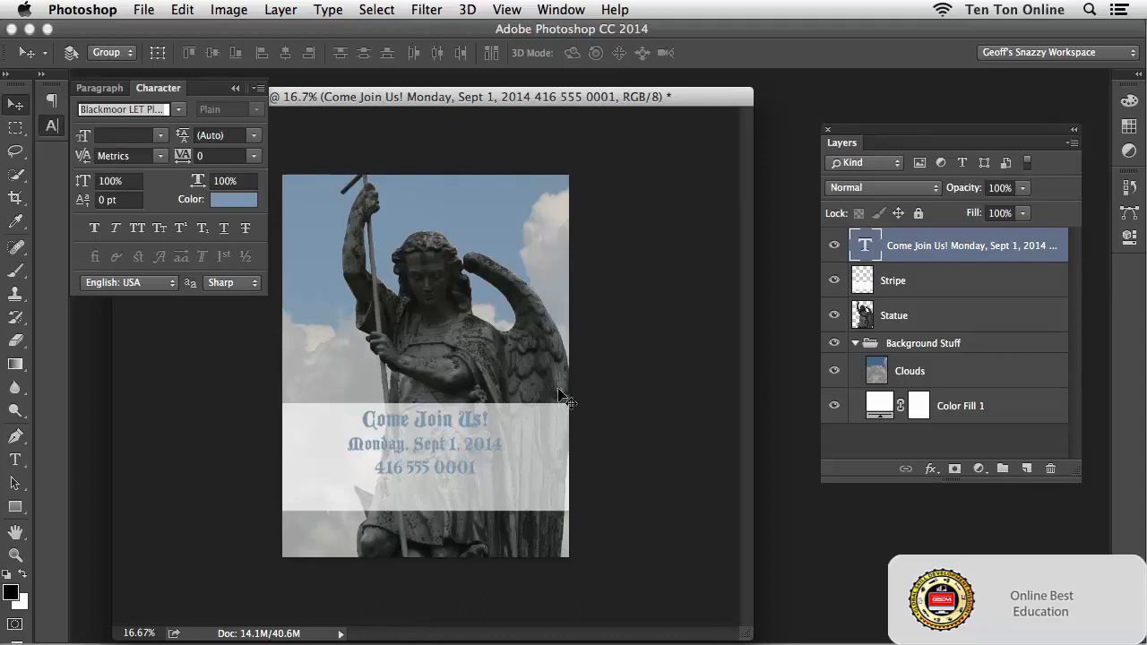
Step: Reduce the Stripe layer's height to about 77% with Free Transform, keeping its upper edge in place to fit the text
{"action": "left_click", "coordinate": [927, 284]}
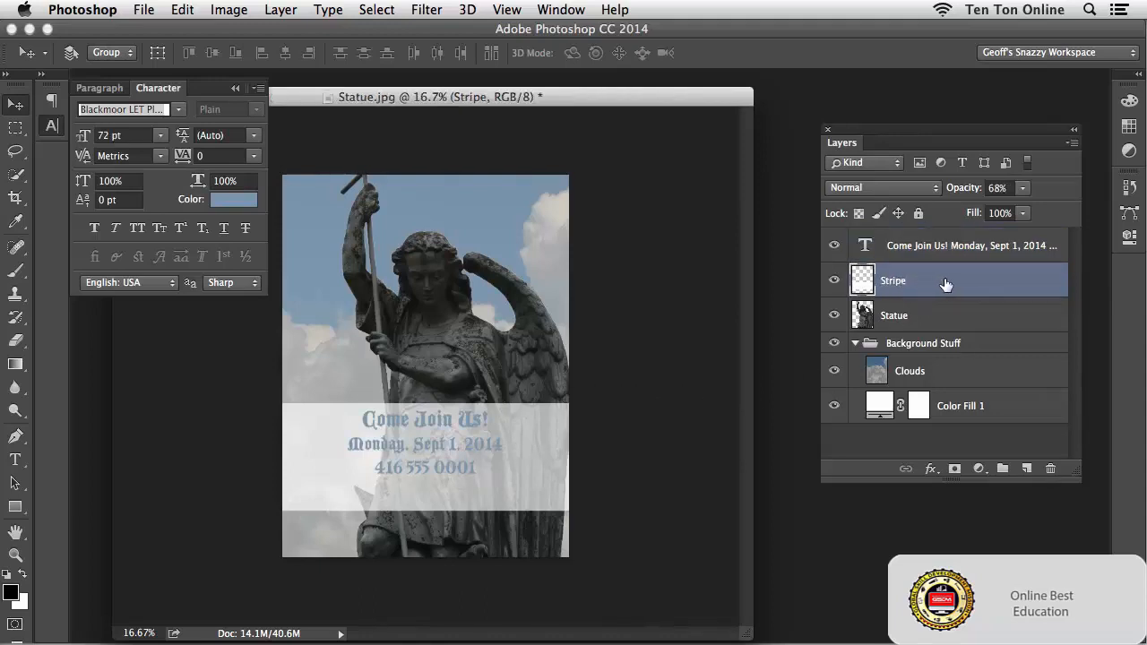
{"action": "key", "text": "ctrl+t"}
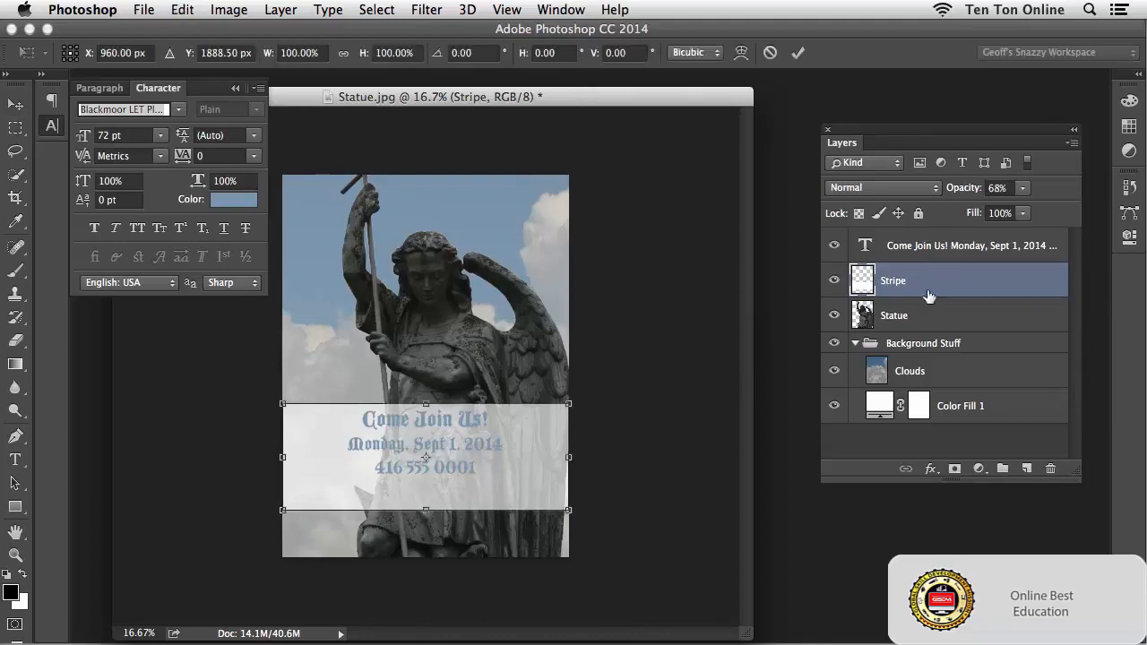
{"action": "left_click_drag", "start_coordinate": [425, 508], "coordinate": [427, 485]}
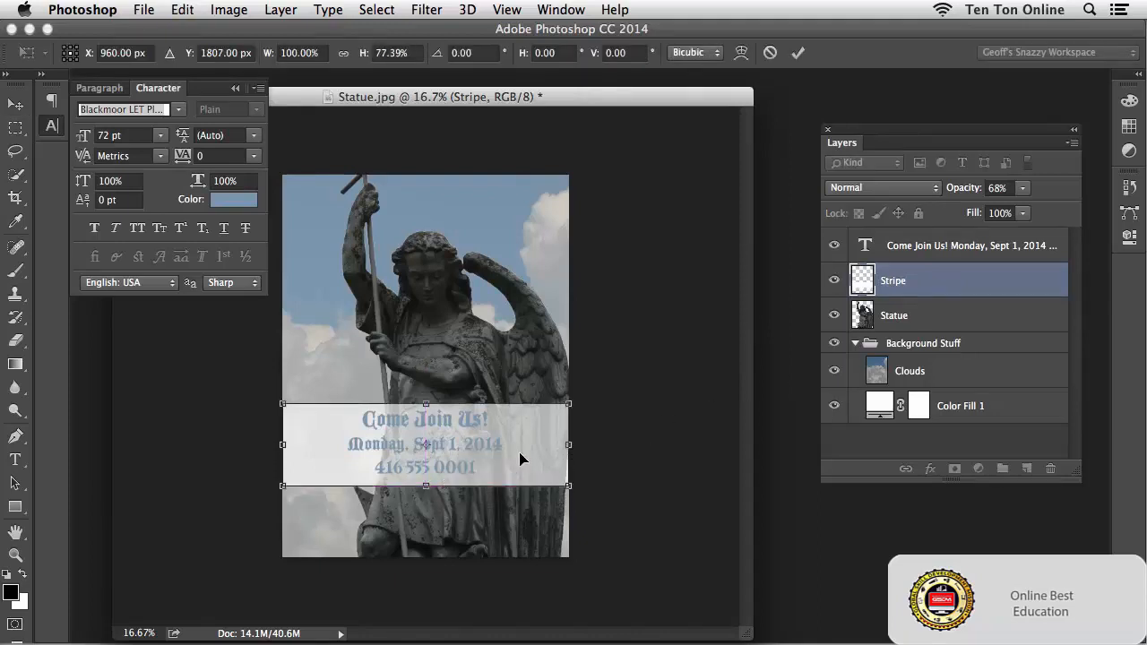
{"action": "key", "text": "Return"}
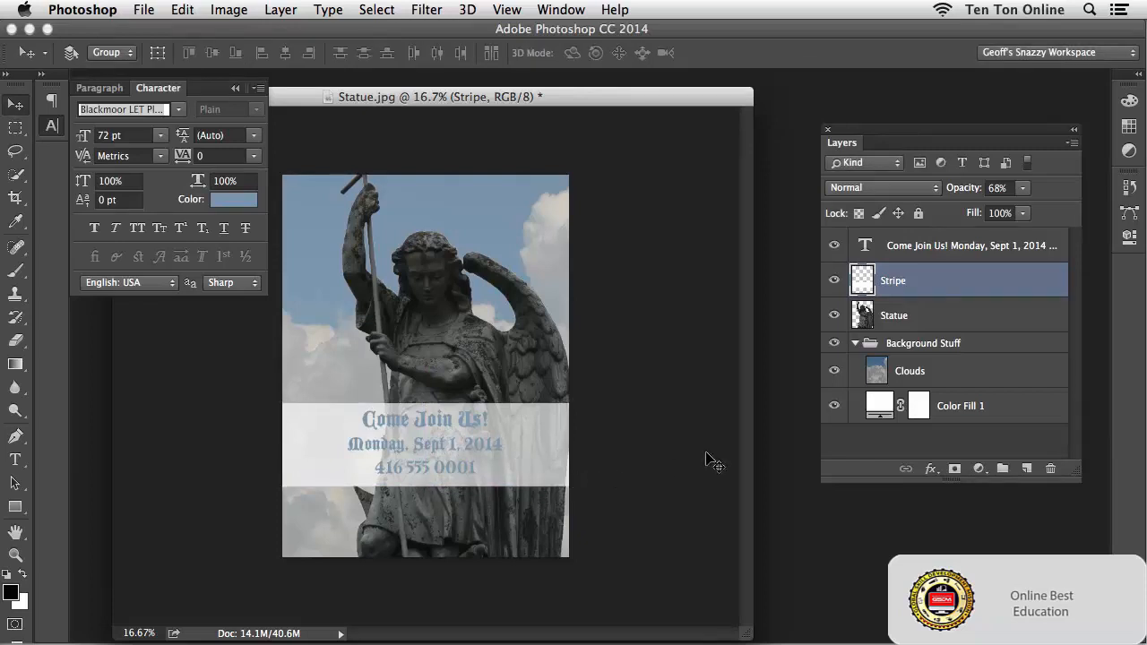
Step: Group the text and Stripe layers as "Text" and move the group down near the lower edge of the image
{"action": "left_click", "coordinate": [951, 252], "text": "shift"}
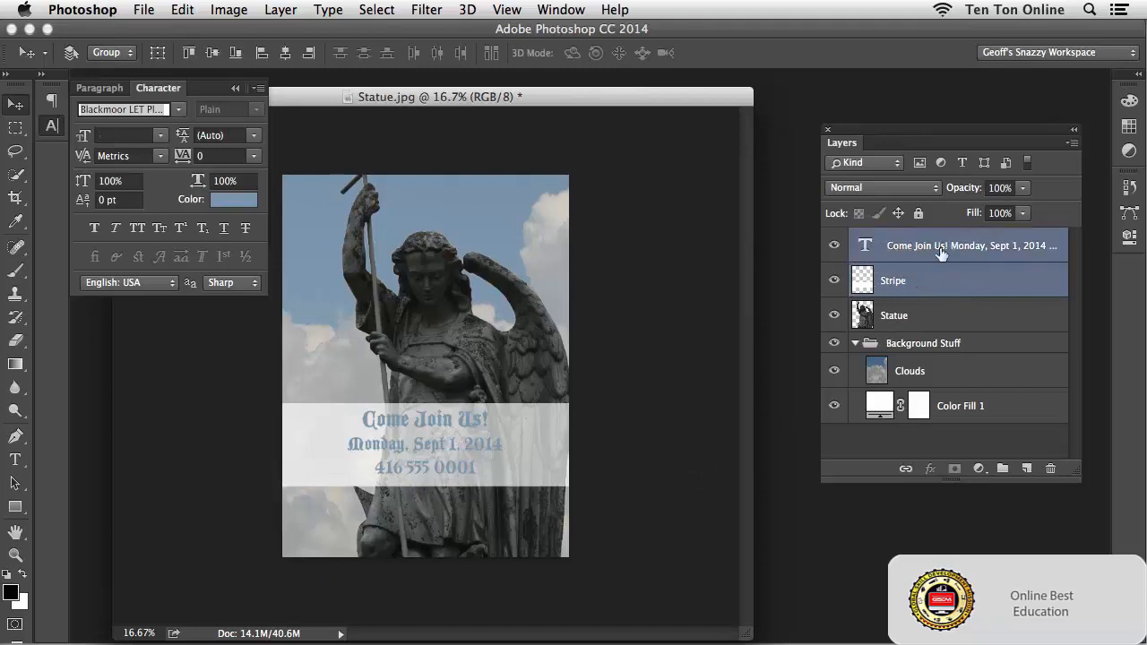
{"action": "key", "text": "super+g"}
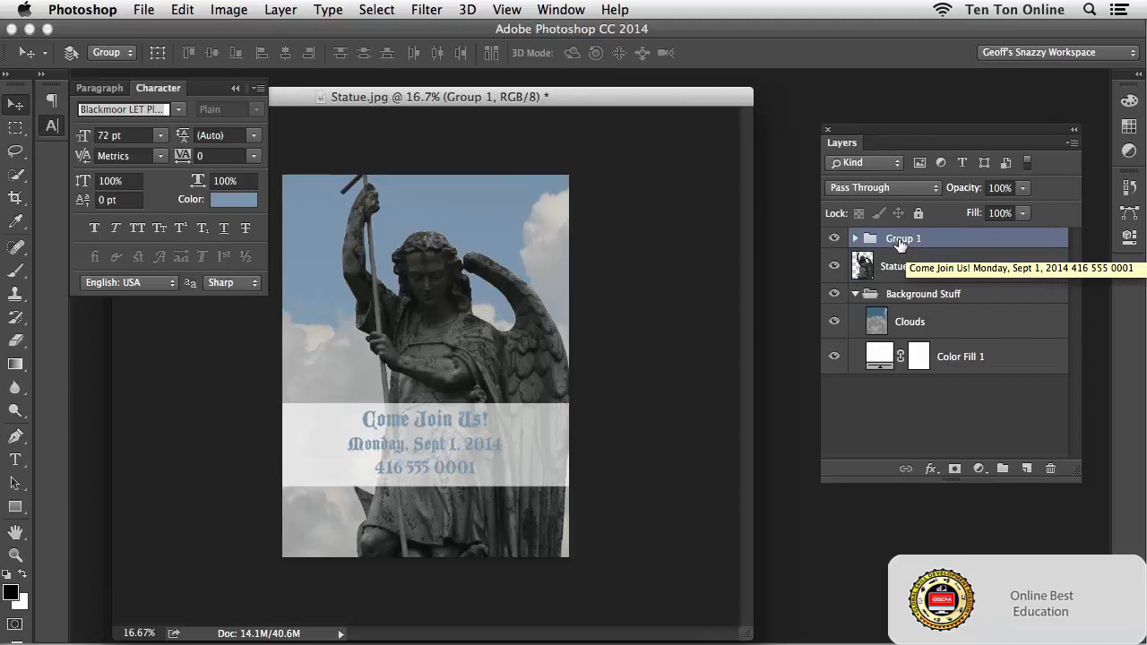
{"action": "double_click", "coordinate": [901, 239]}
{"action": "type", "text": "Tex"}
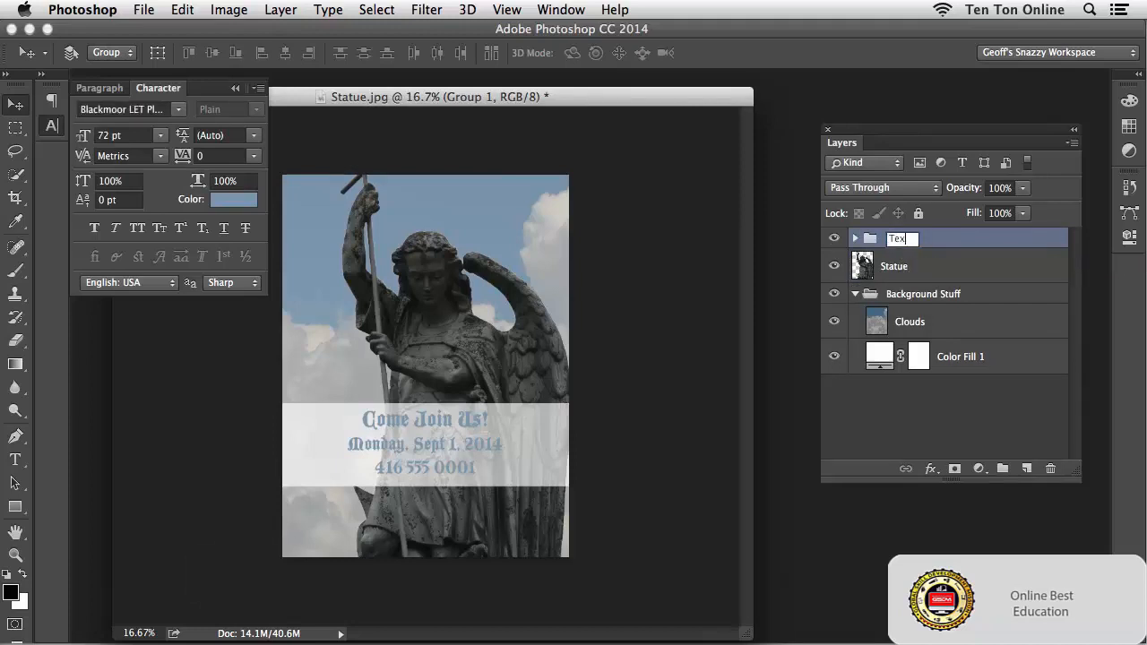
{"action": "type", "text": "t"}
{"action": "key", "text": "Return"}
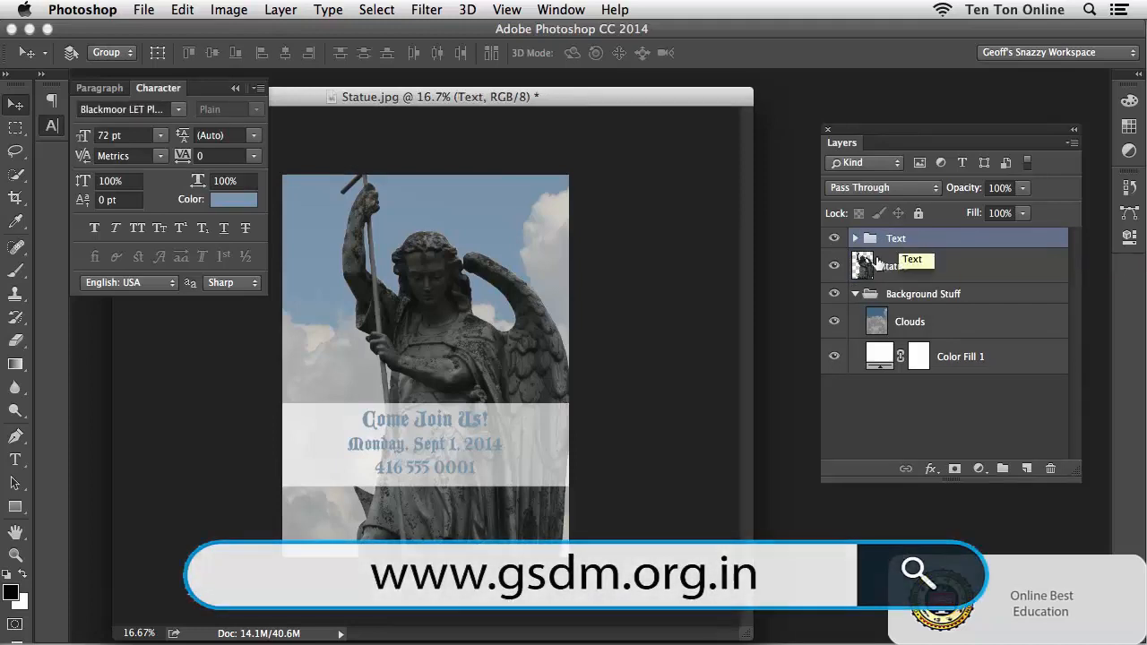
{"action": "left_click_drag", "start_coordinate": [520, 451], "coordinate": [518, 504]}
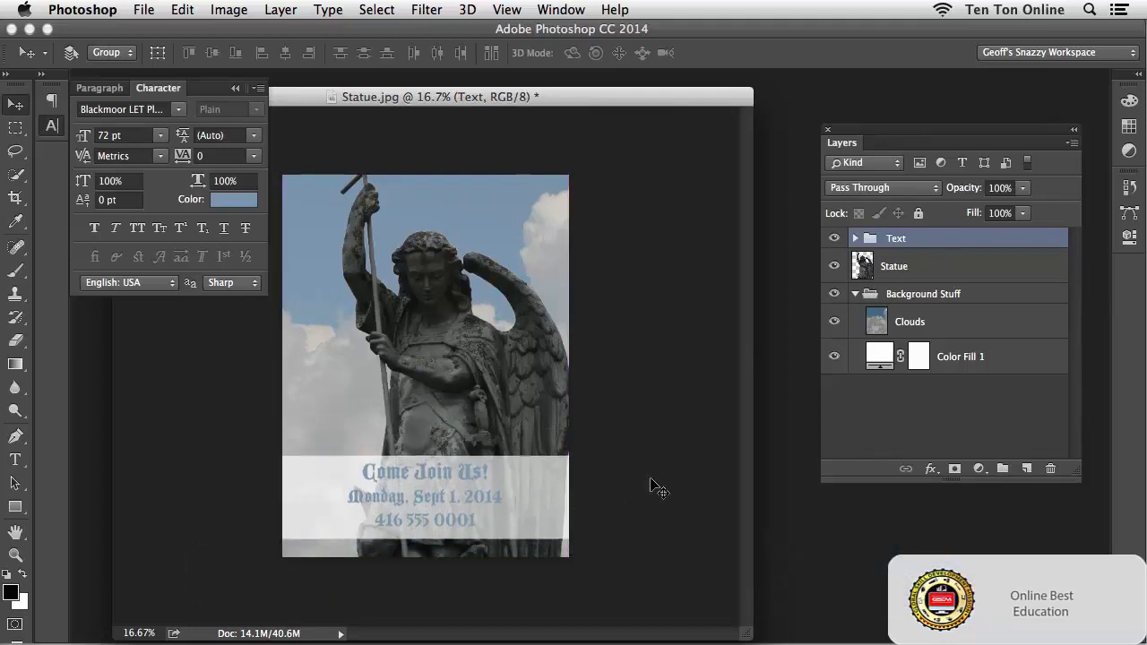